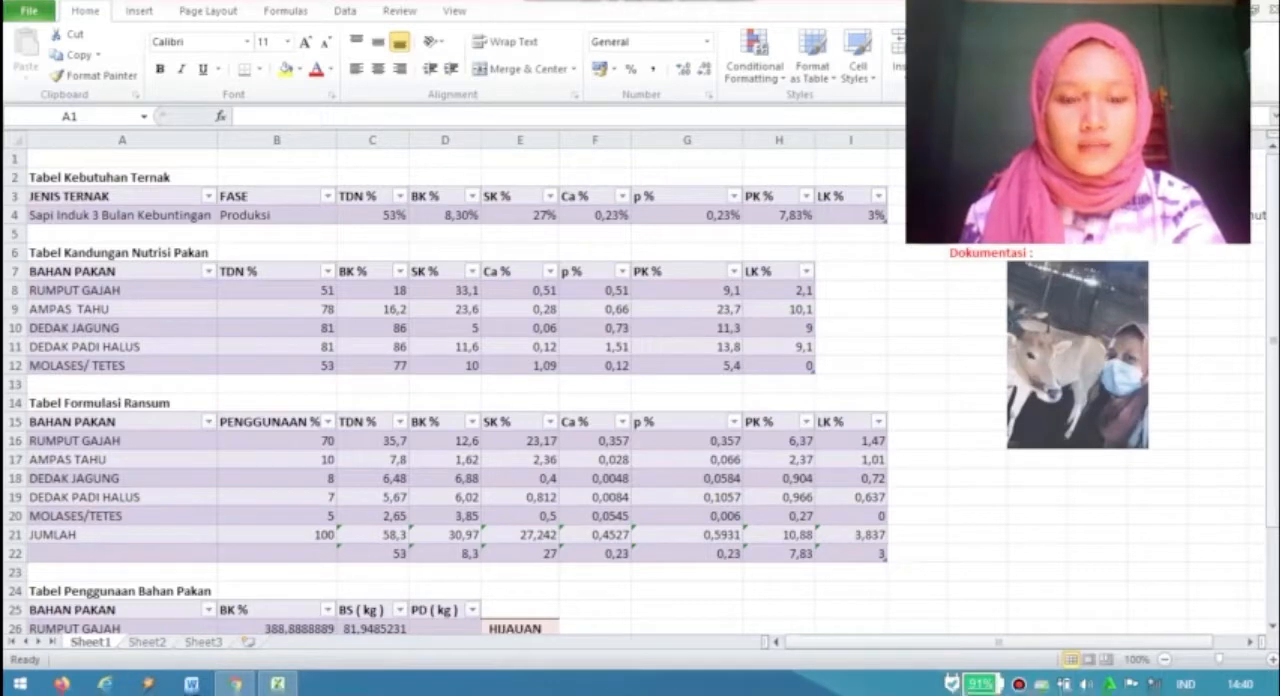
- Inspect the formula behind the TDN % value of RUMPUT GAJAH in Tabel Formulasi Ransum
left_click(122, 159)
left_click(372, 440)
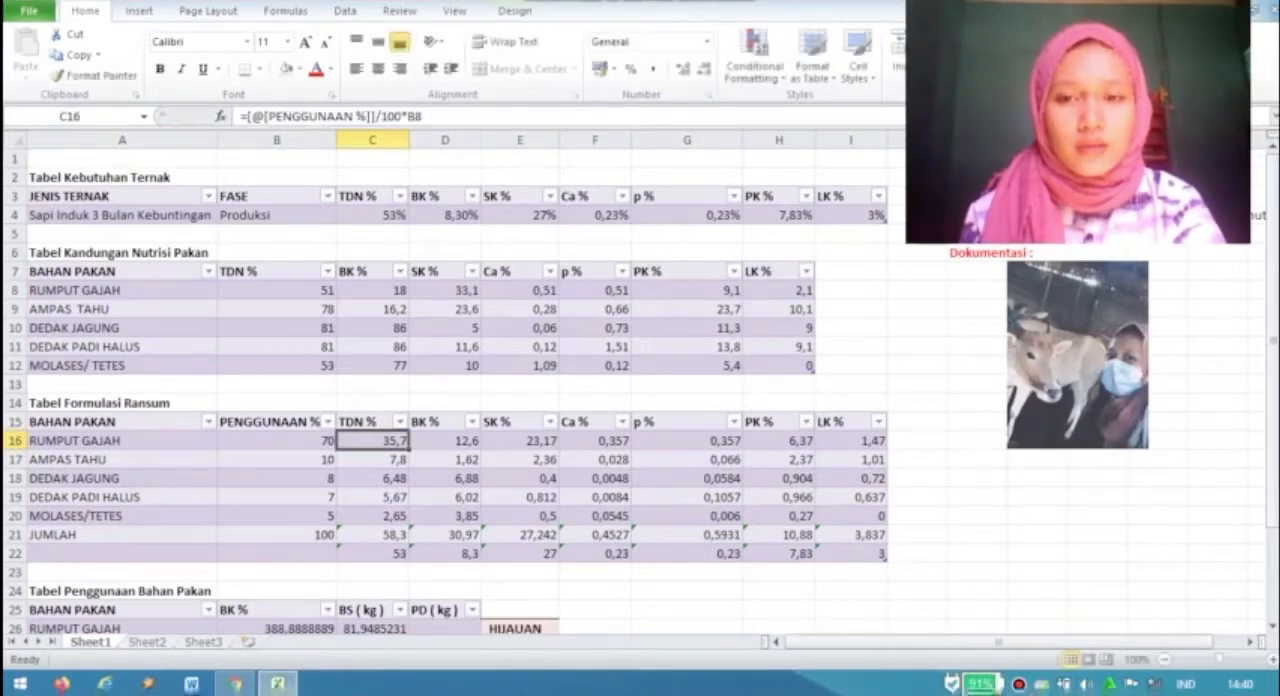
double_click(375, 440)
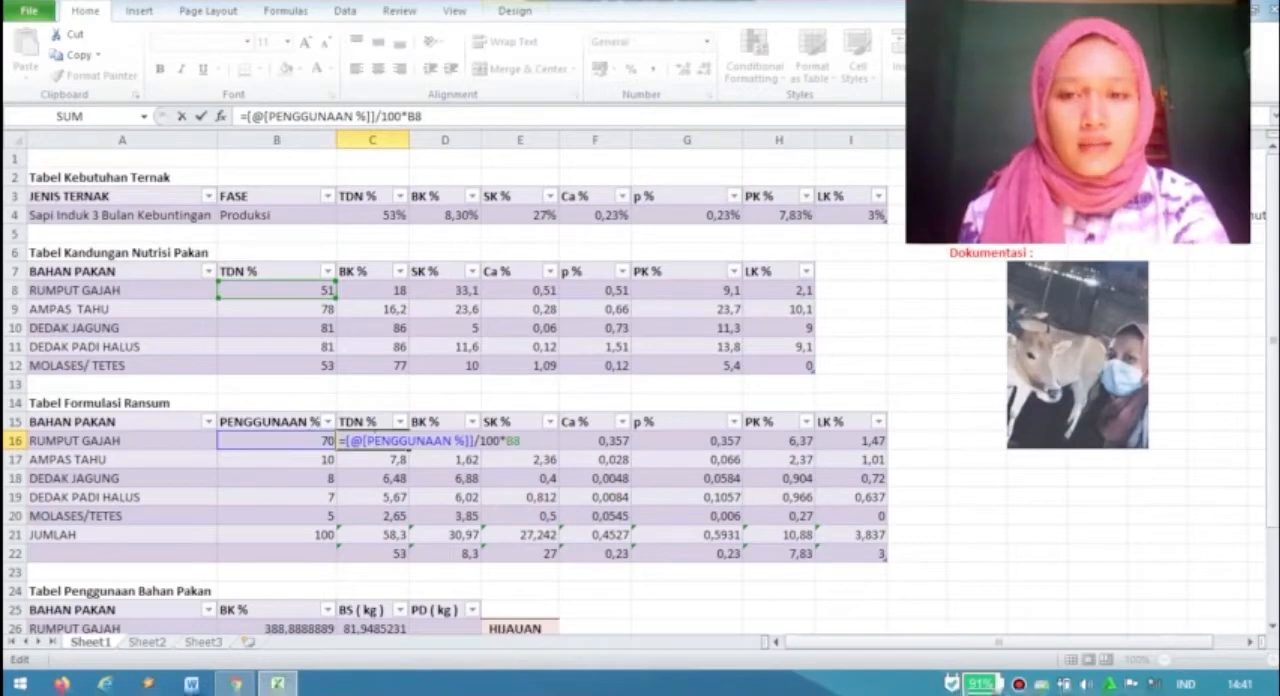
left_click(374, 424)
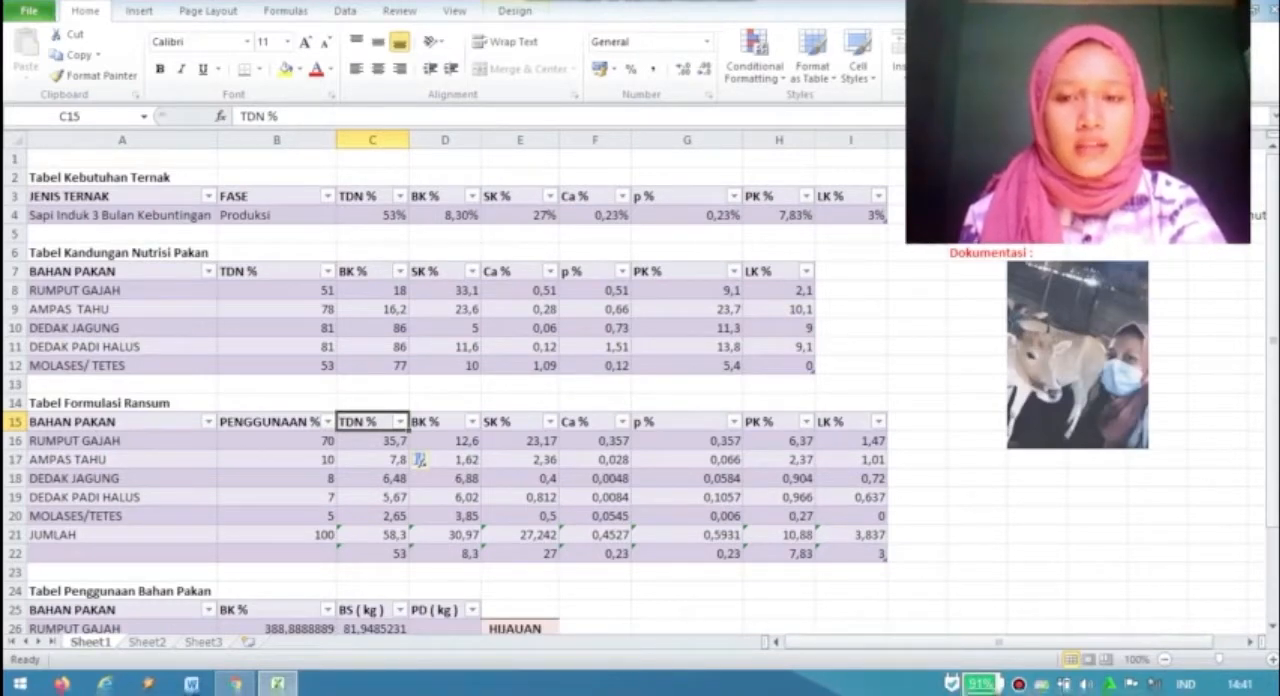
- Highlight the TDN % values from RUMPUT GAJAH through JUMLAH in Tabel Formulasi Ransum
key("Down")
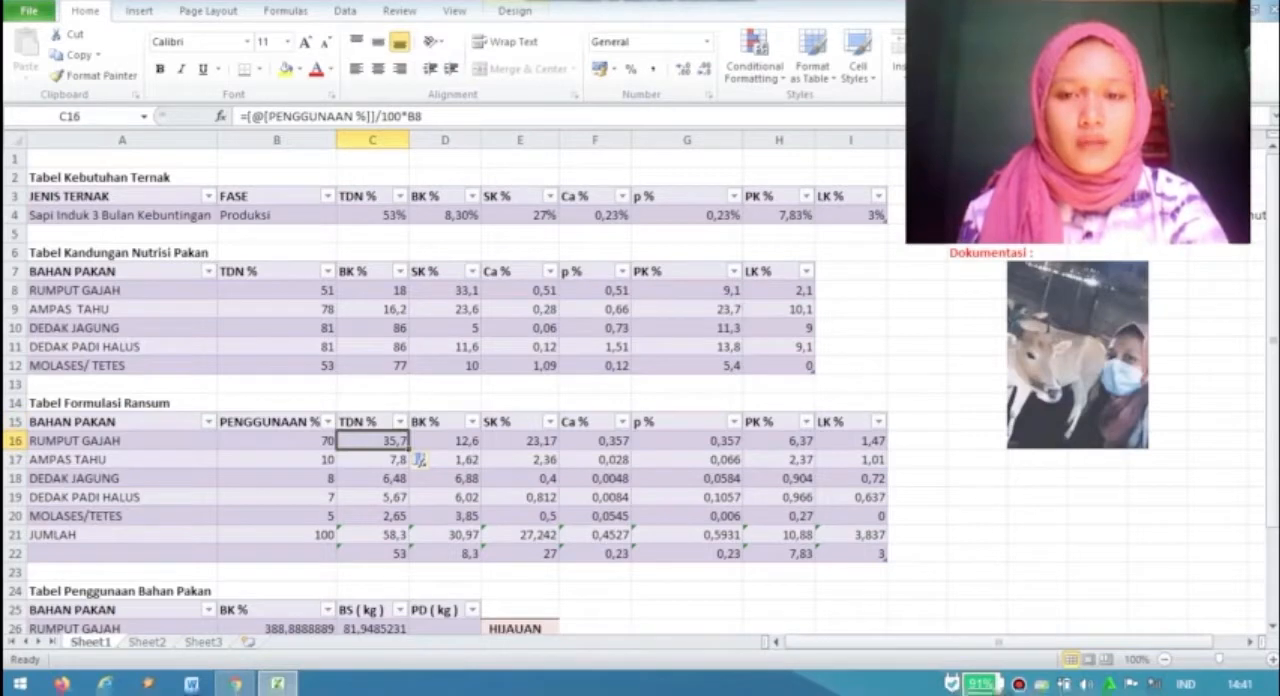
key("shift+Down")
key("shift+Down")
key("shift+Down")
key("shift+Down")
key("shift+Down")
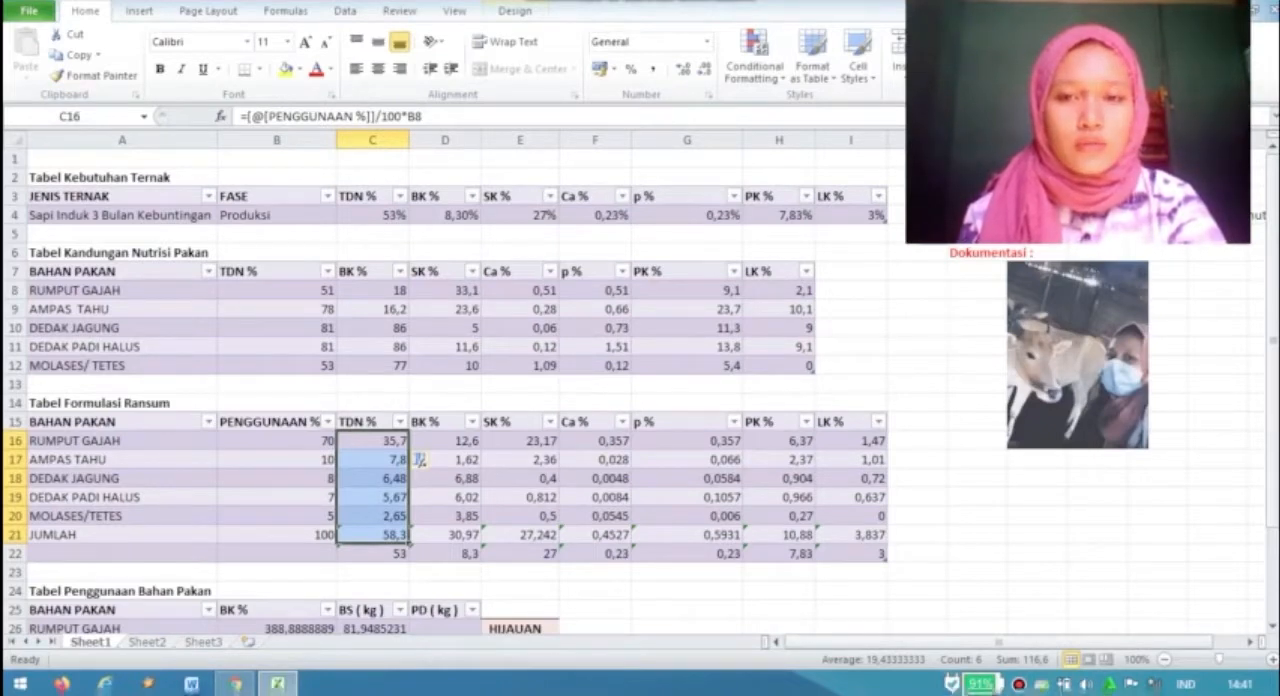
key("Up")
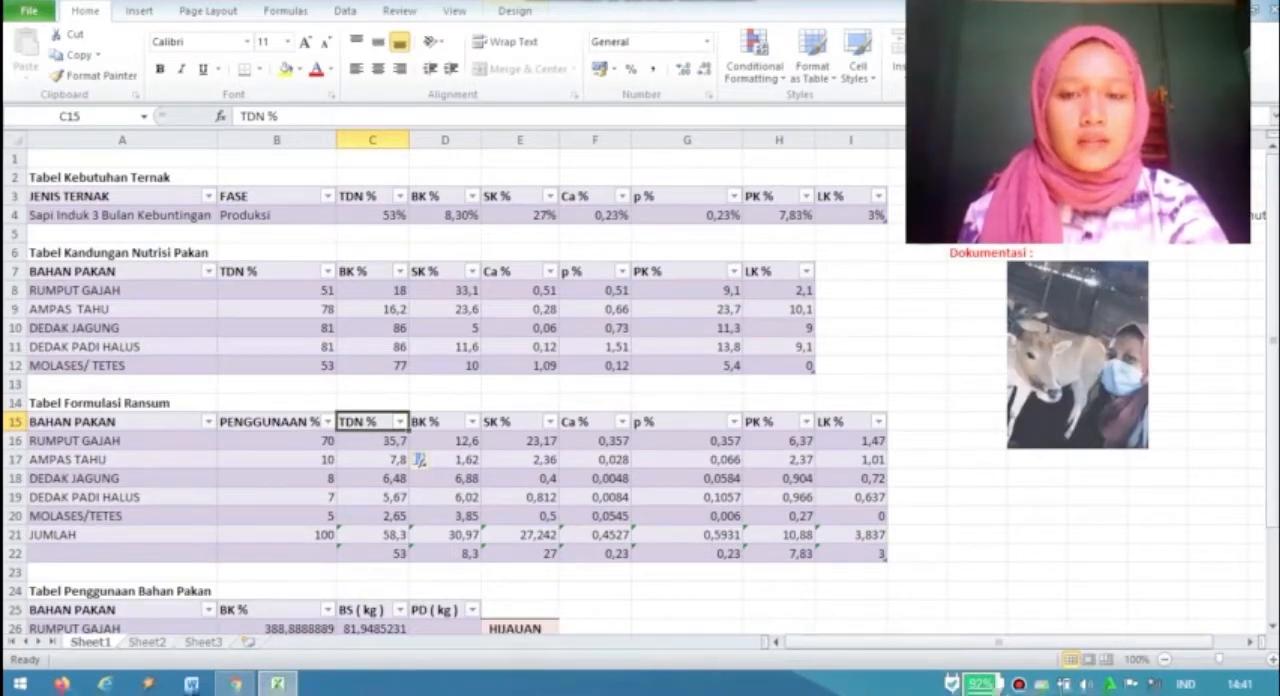
- Inspect the formula behind the BK % value of RUMPUT GAJAH in Tabel Formulasi Ransum
double_click(440, 440)
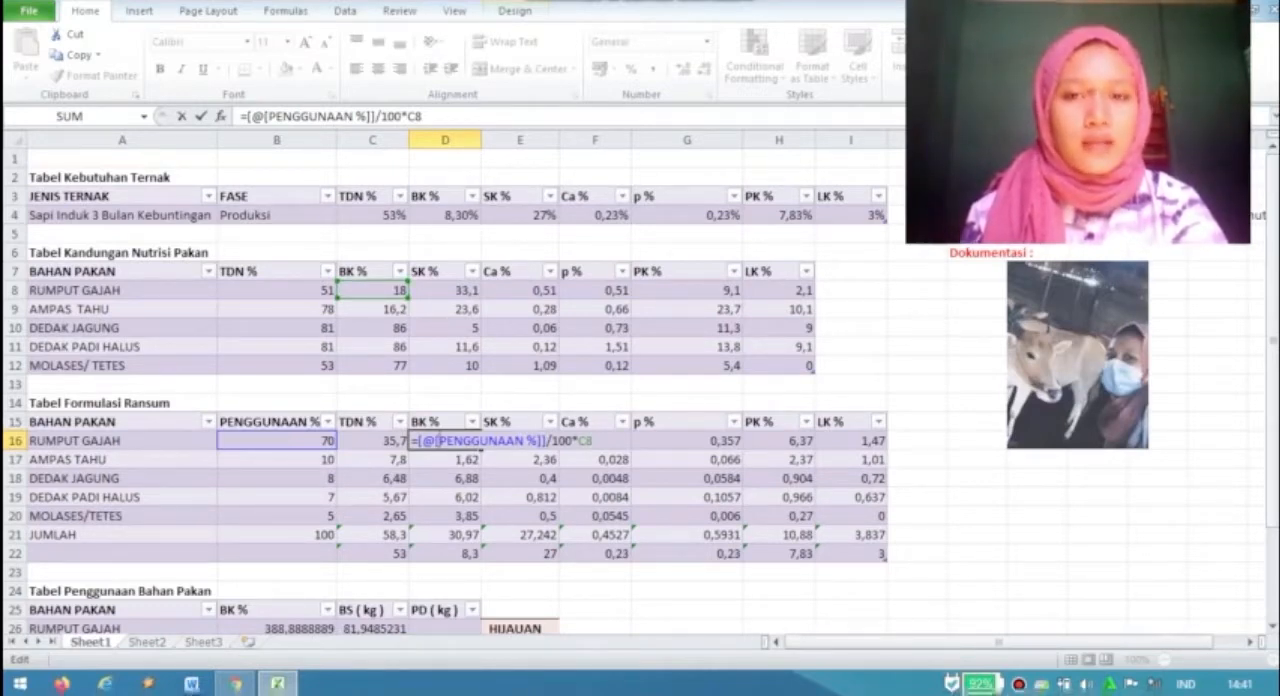
left_click(440, 422)
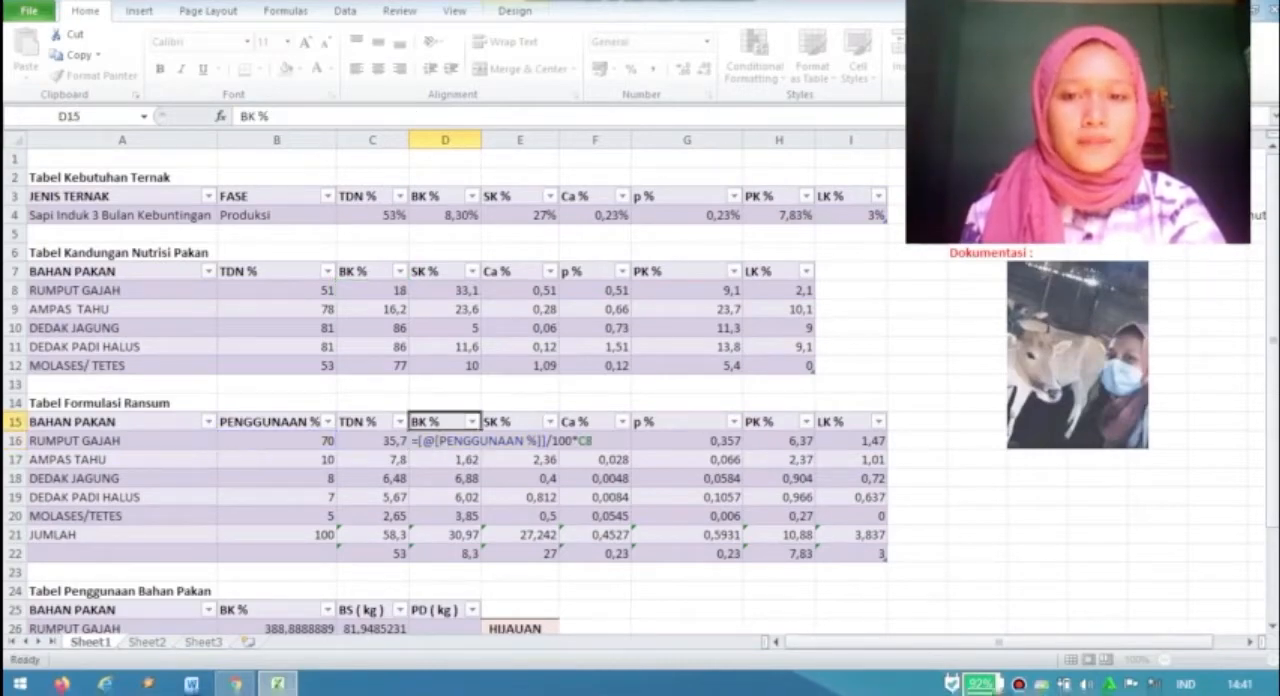
left_click(444, 441)
- Inspect the formula behind the BK % value of RUMPUT GAJAH in Tabel Penggunaan Bahan Pakan
key("Down")
key("Down")
key("Down")
key("Down")
key("Down")
key("Down")
key("Down")
key("Down")
key("Down")
key("Down")
key("Down")
key("Down")
key("Down")
key("Down")
key("Down")
key("Down")
key("Down")
key("Down")
key("Down")
key("Down")
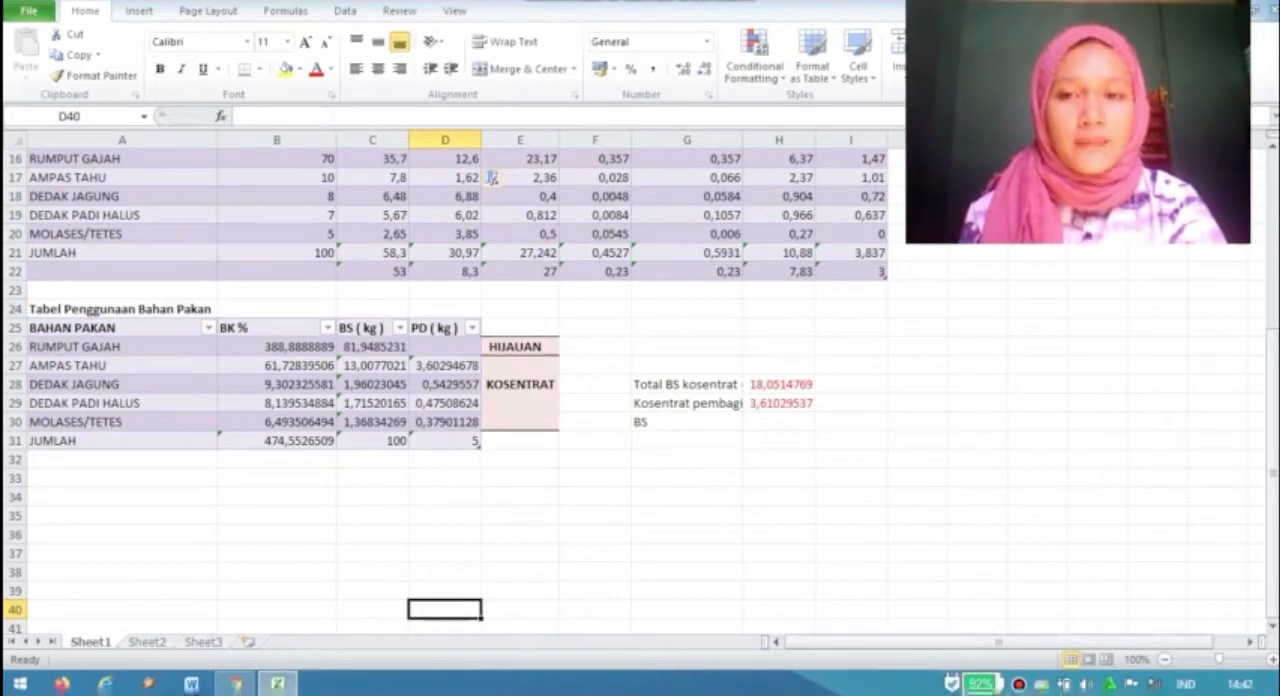
double_click(287, 346)
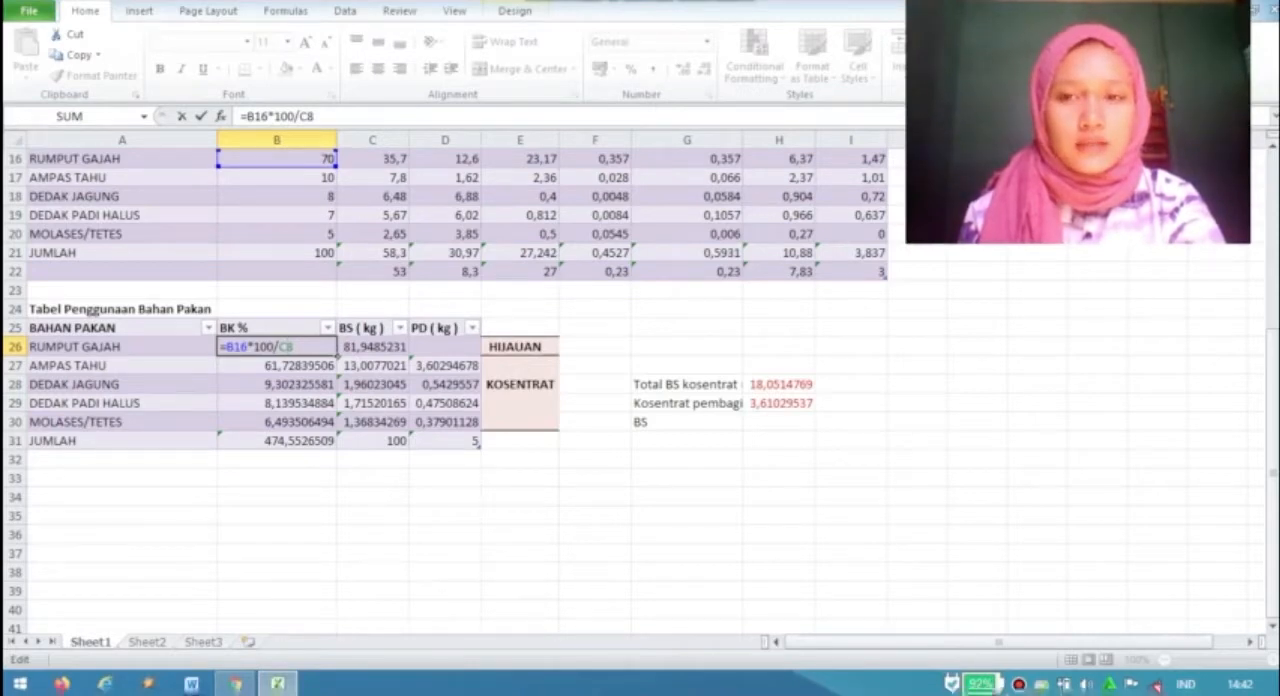
key("Up")
key("Up")
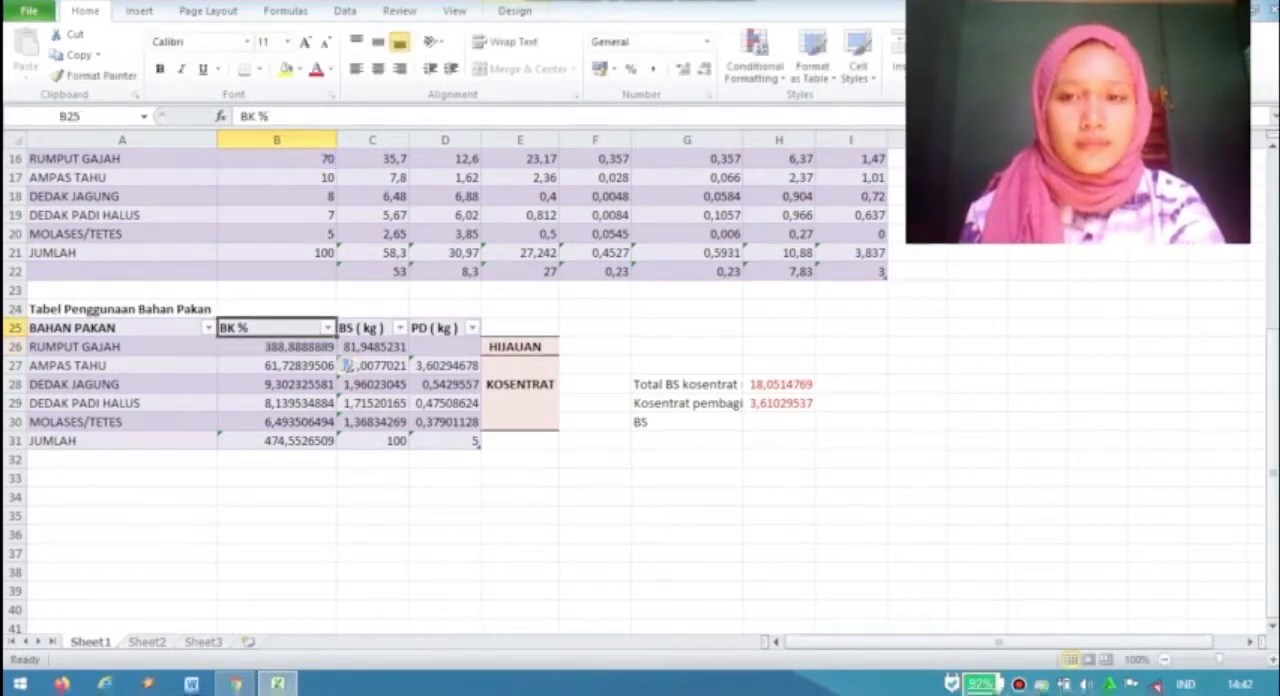
- Reopen the RUMPUT GAJAH BK % formula in Tabel Penggunaan Bahan Pakan and check its reference against the whole Tabel Formulasi Ransum
key("Up")
key("Up")
key("Up")
key("Up")
key("Up")
key("Up")
key("Up")
key("Up")
key("Up")
key("Up")
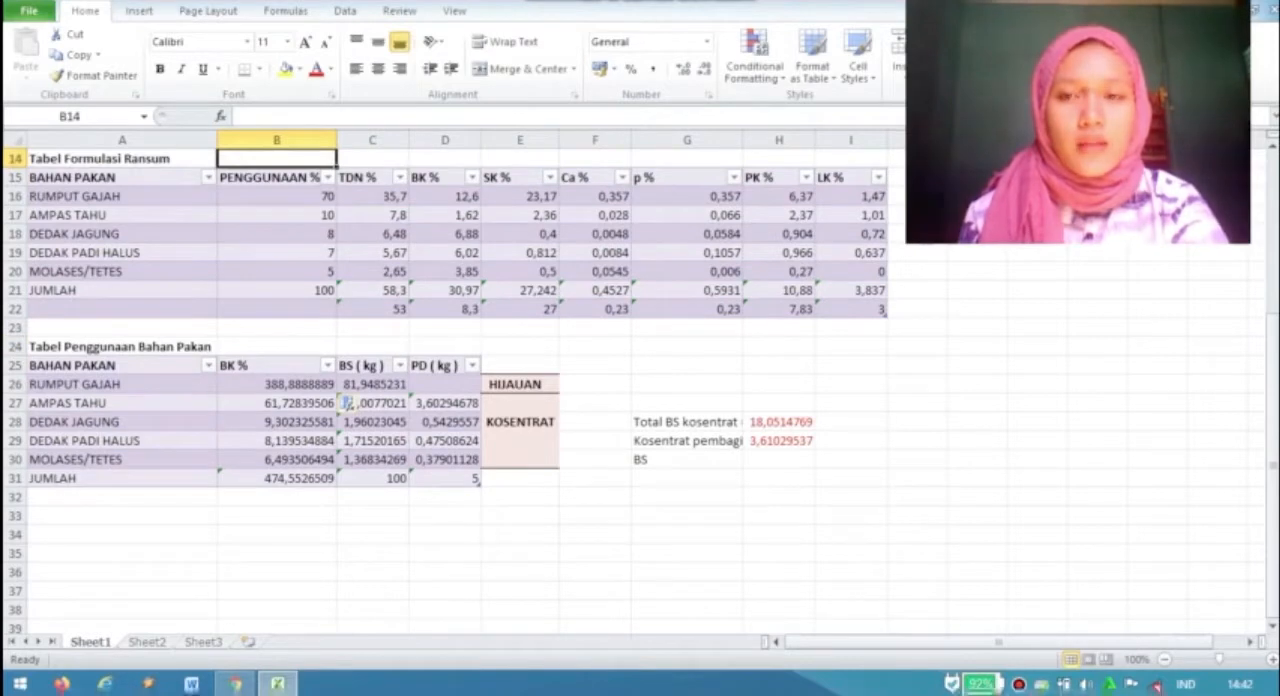
key("Down")
key("Down")
key("Down")
key("Down")
key("Down")
key("Down")
key("Down")
key("Down")
key("Down")
key("Down")
key("Down")
key("Down")
key("Down")
key("Down")
key("Down")
key("Down")
key("Down")
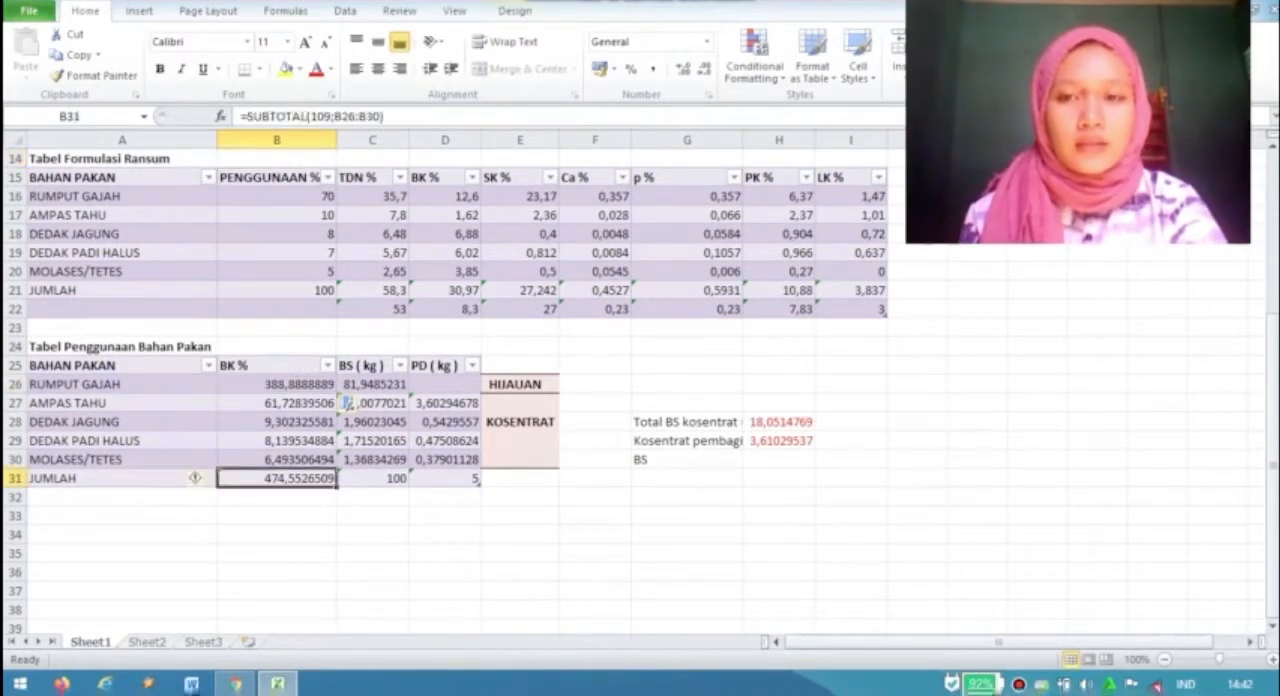
key("Up")
key("Up")
key("Up")
key("Up")
key("Up")
key("F2")
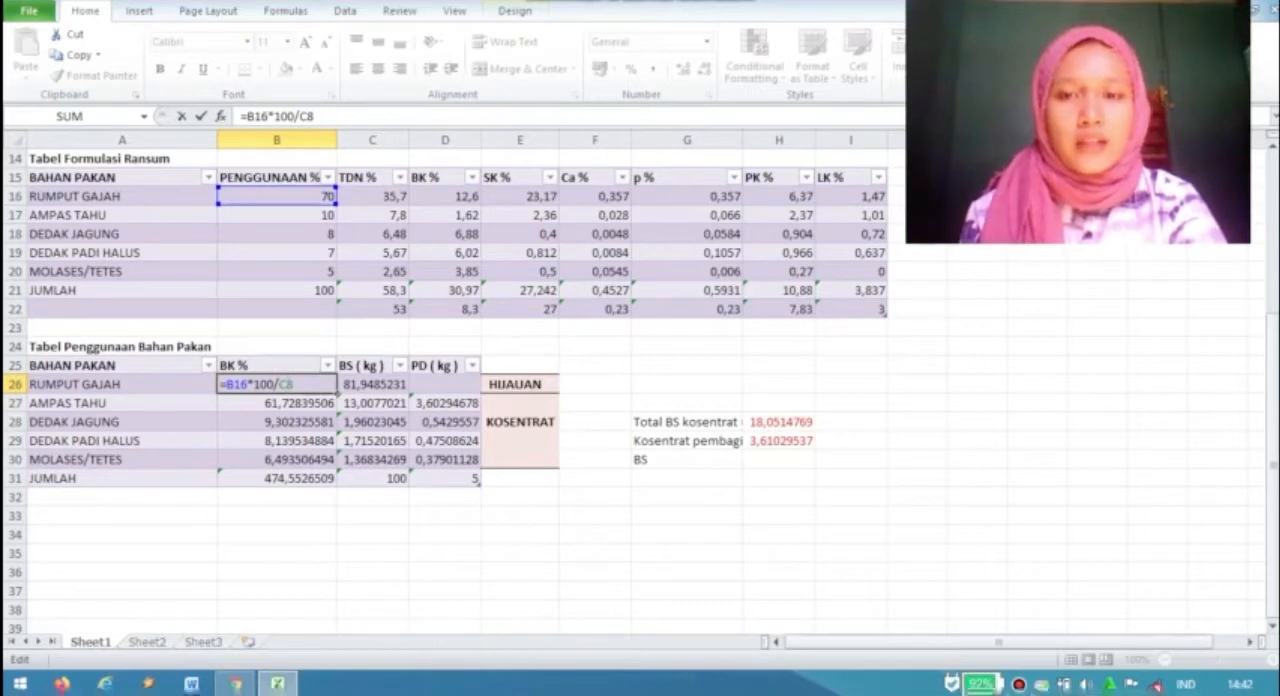
left_click(272, 366)
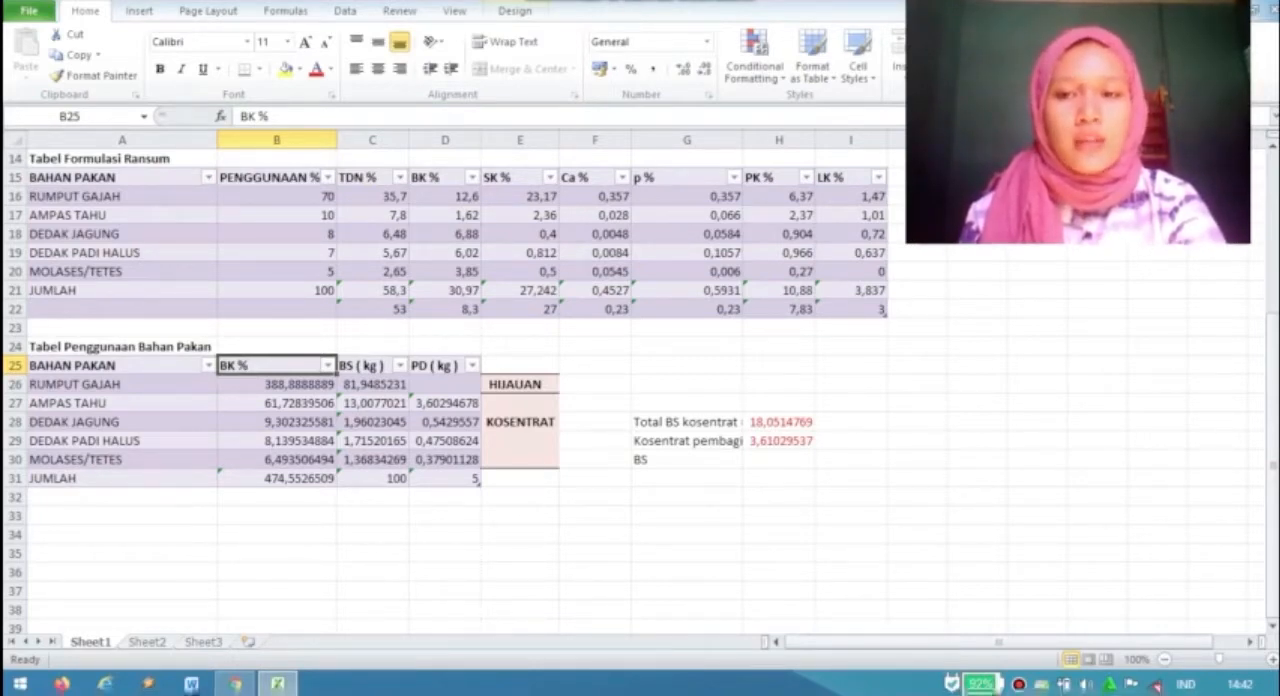
- Highlight the BK % values from RUMPUT GAJAH through MOLASES/TETES in Tabel Penggunaan Bahan Pakan
key("Down")
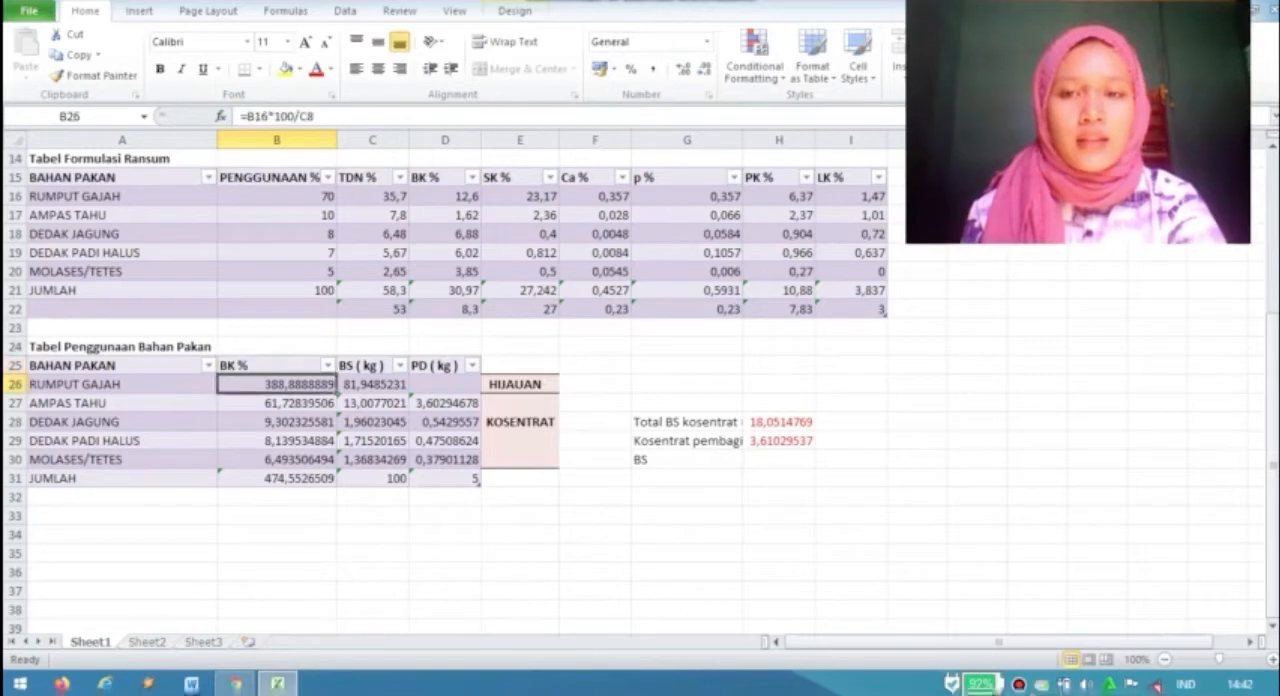
key("shift+Down")
key("shift+Down")
key("shift+Down")
key("shift+Down")
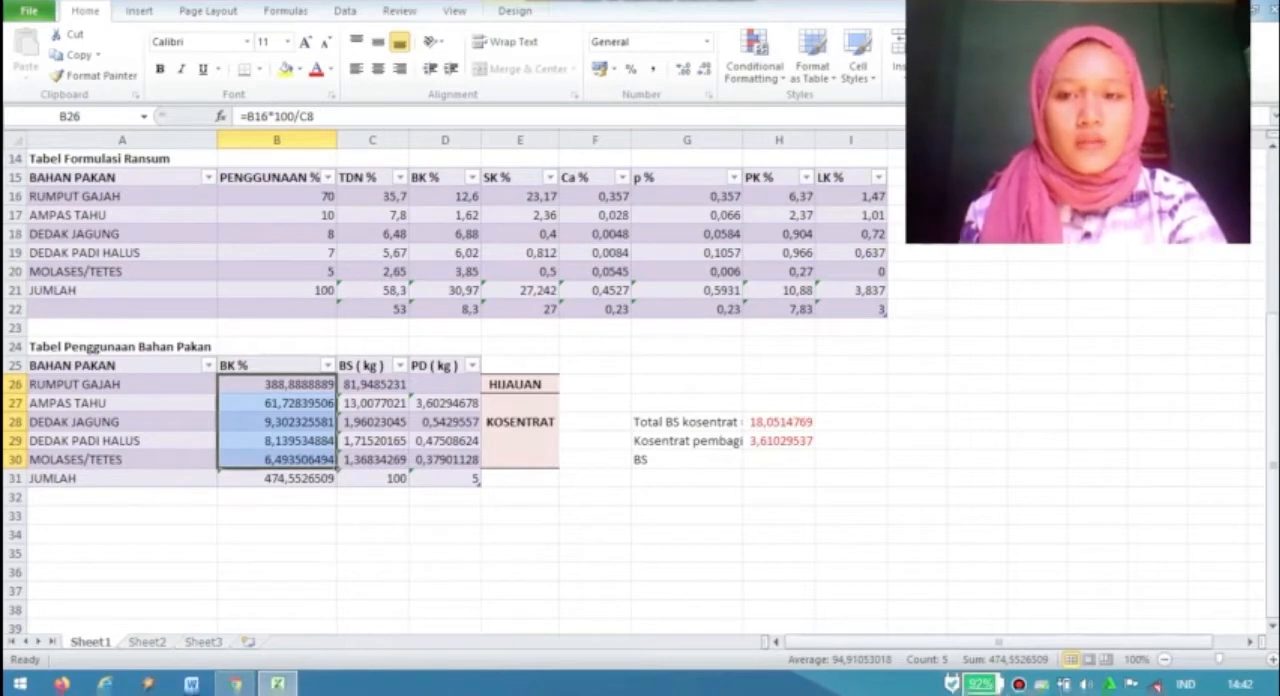
key("Up")
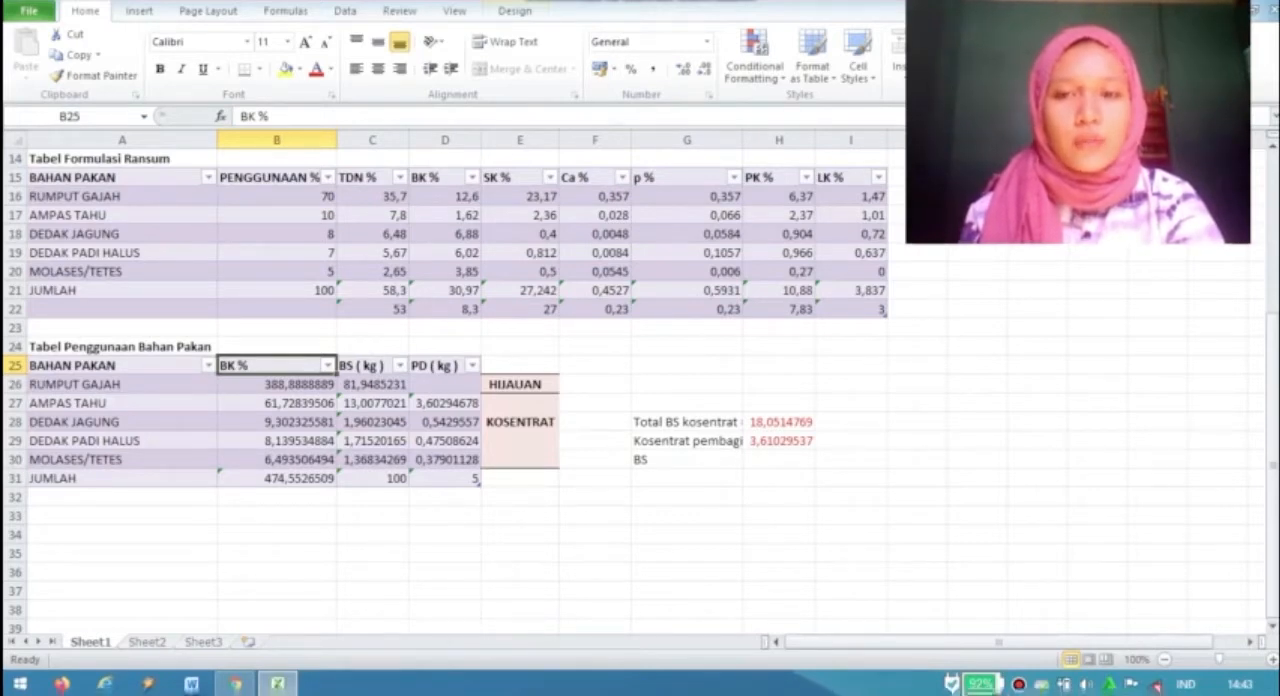
- Inspect the BS (kg) formula of RUMPUT GAJAH and highlight that column's values through MOLASES/TETES
left_click(366, 366)
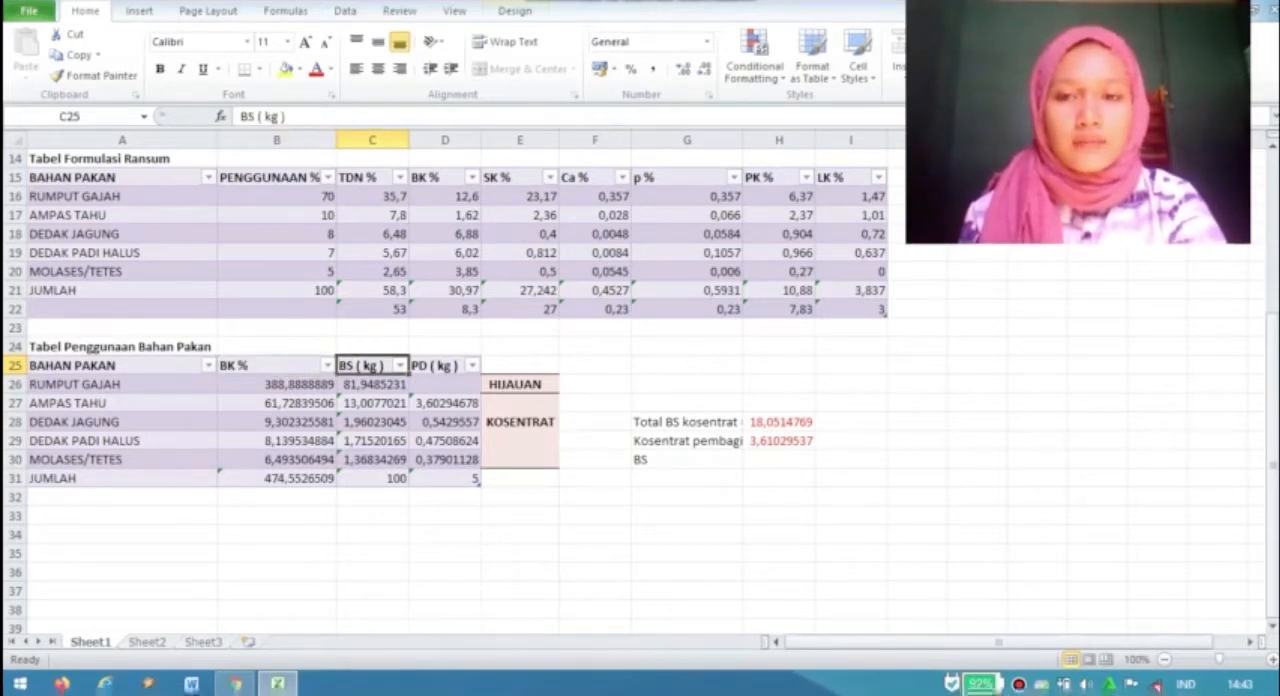
left_click(372, 385)
left_click(372, 479)
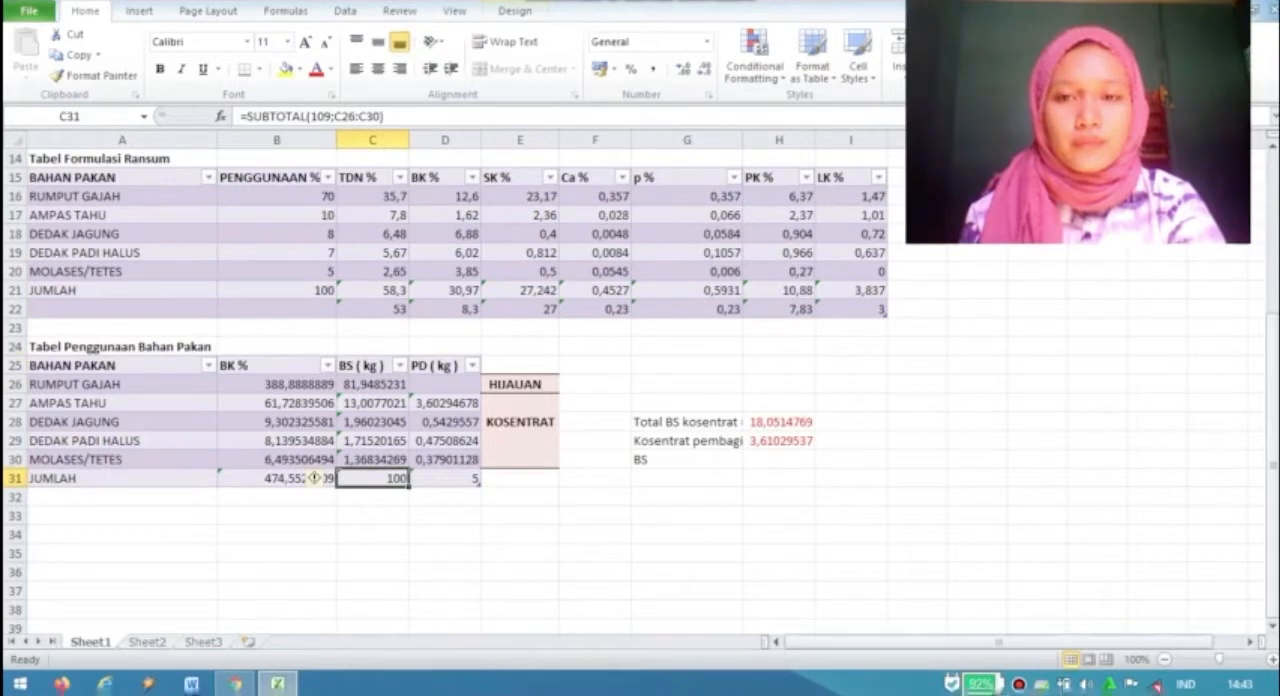
left_click(372, 385)
key("F2")
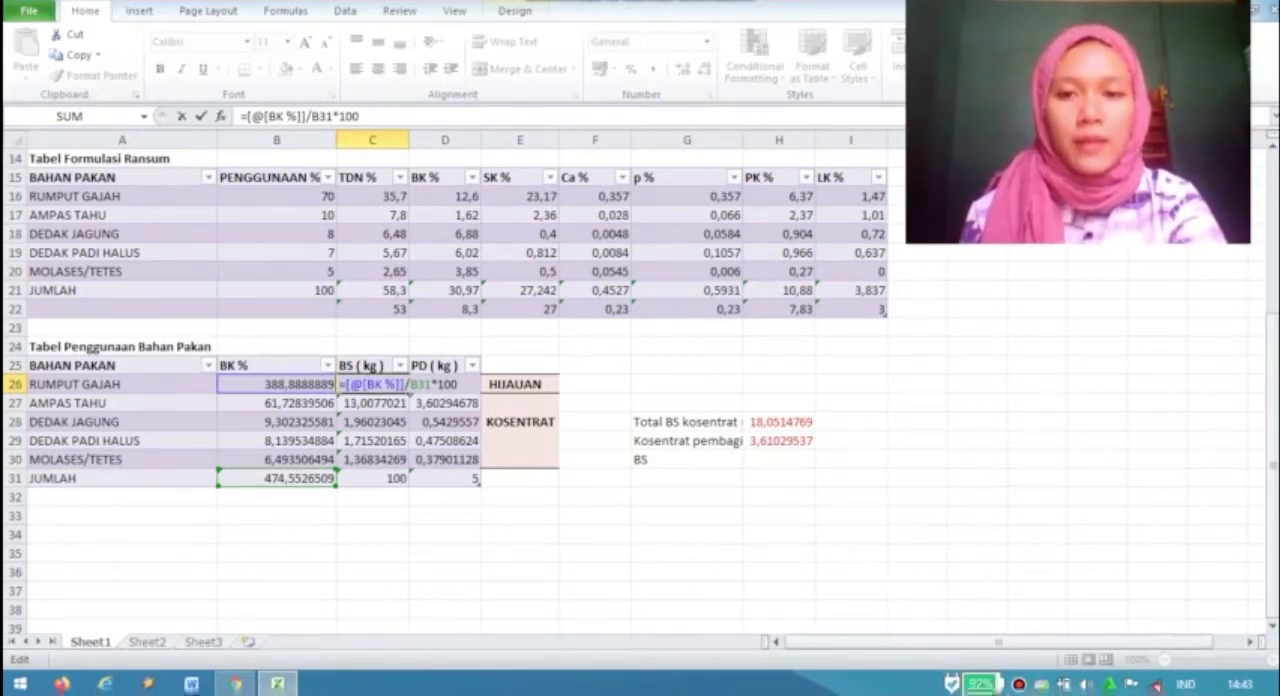
key("shift+Return")
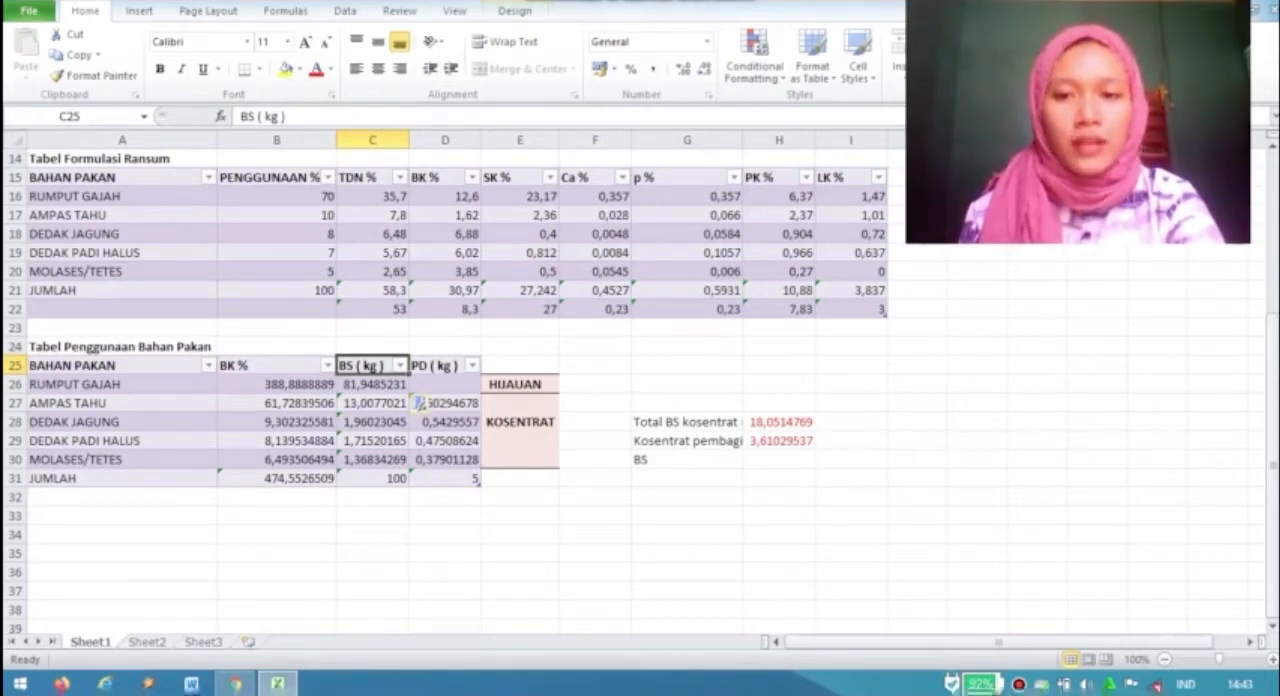
left_click_drag(372, 384, 372, 459)
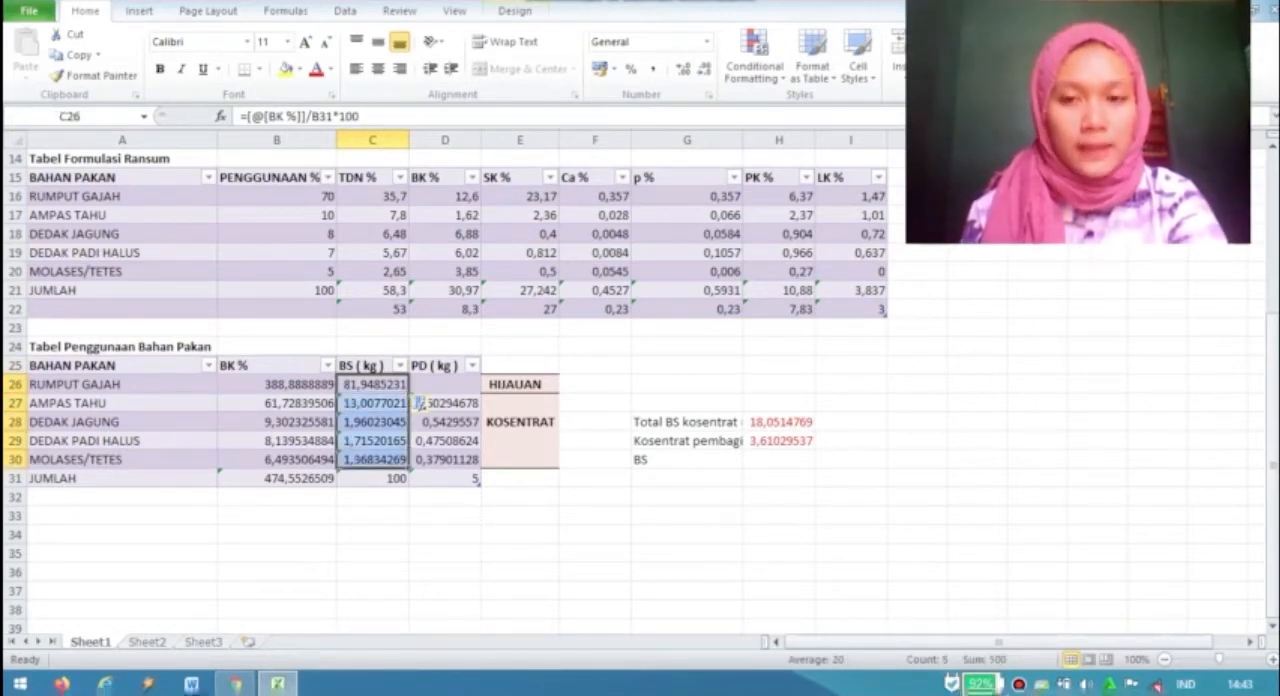
left_click(368, 366)
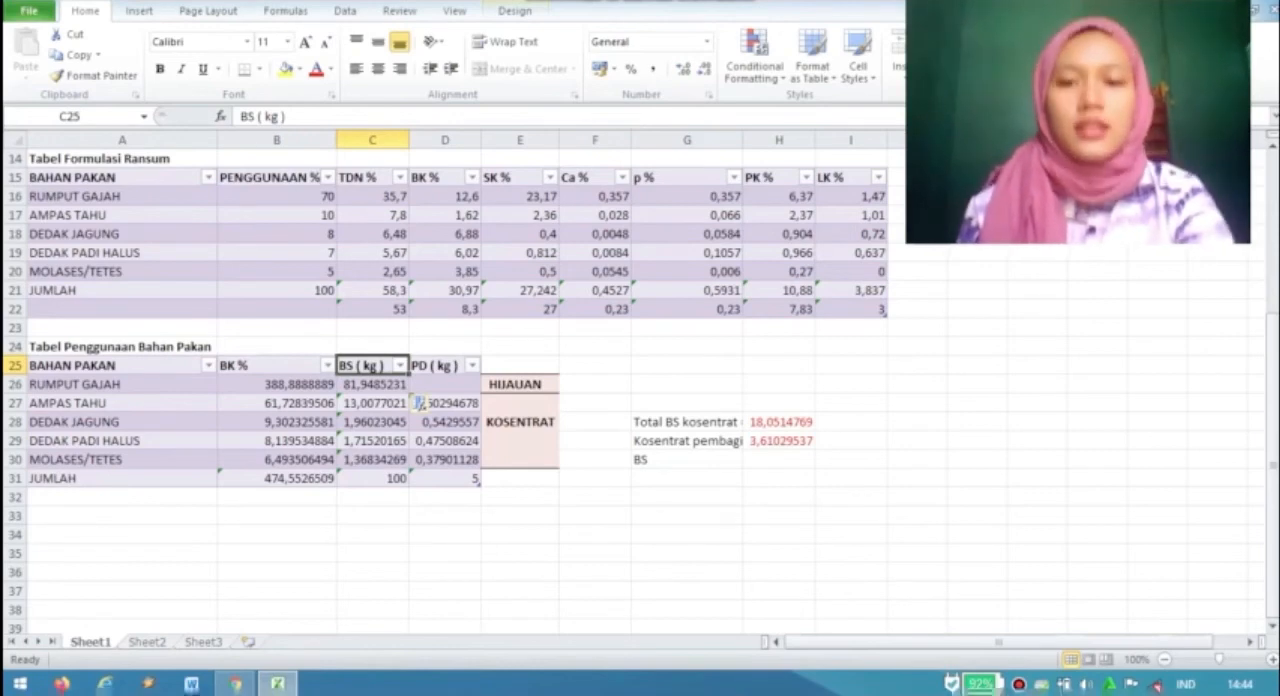
- Inspect the formula behind the PD (kg) value of AMPAS TAHU in Tabel Penggunaan Bahan Pakan
double_click(420, 403)
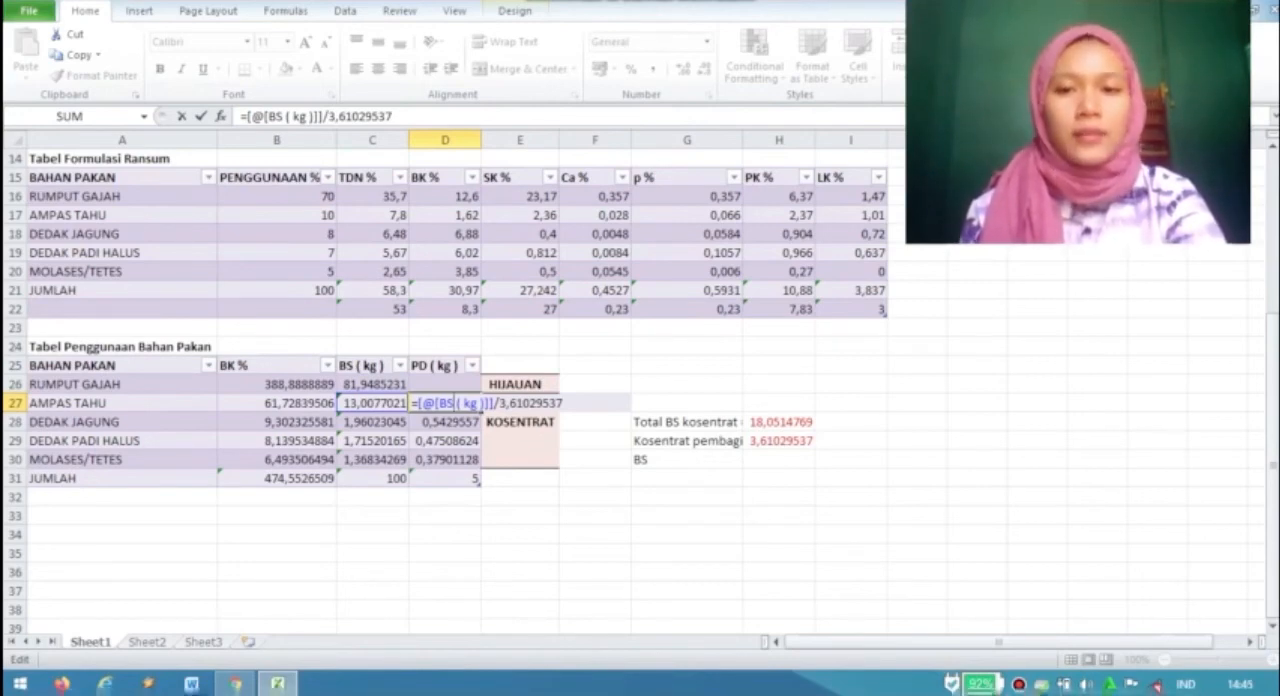
left_click(438, 366)
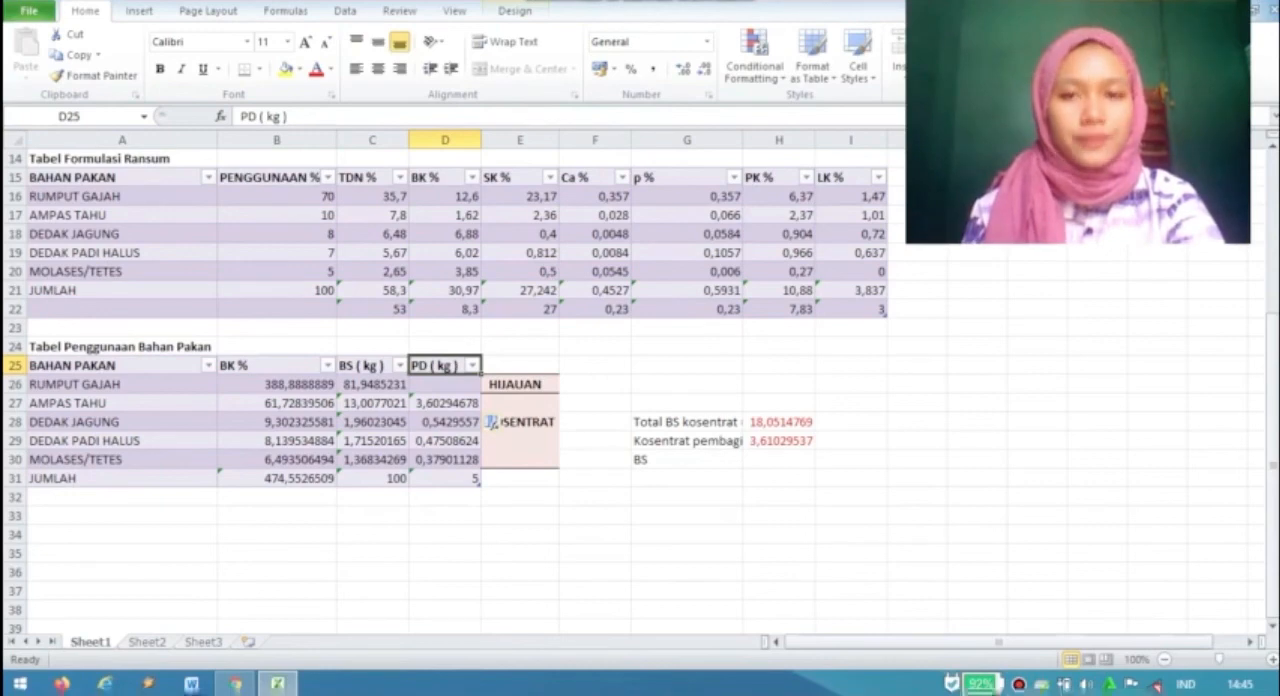
- Return to the first row of the sheet and view the Ket and Dokumentasi notes beside the tables
key("Up")
key("Up")
key("Up")
key("Up")
key("Up")
key("Up")
key("Up")
key("Up")
key("Up")
key("Up")
key("Up")
key("Up")
key("Up")
key("Up")
key("Up")
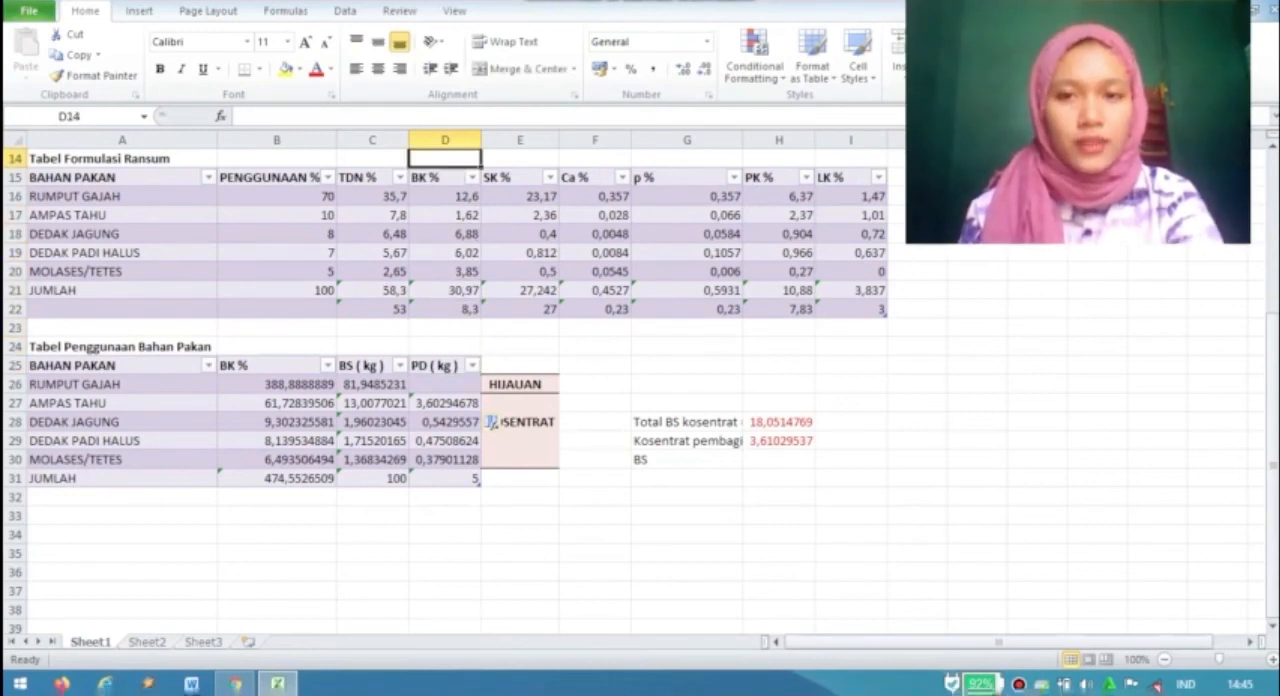
key("Up")
key("Up")
key("Up")
key("Up")
key("Up")
key("Up")
key("Up")
key("Up")
key("Up")
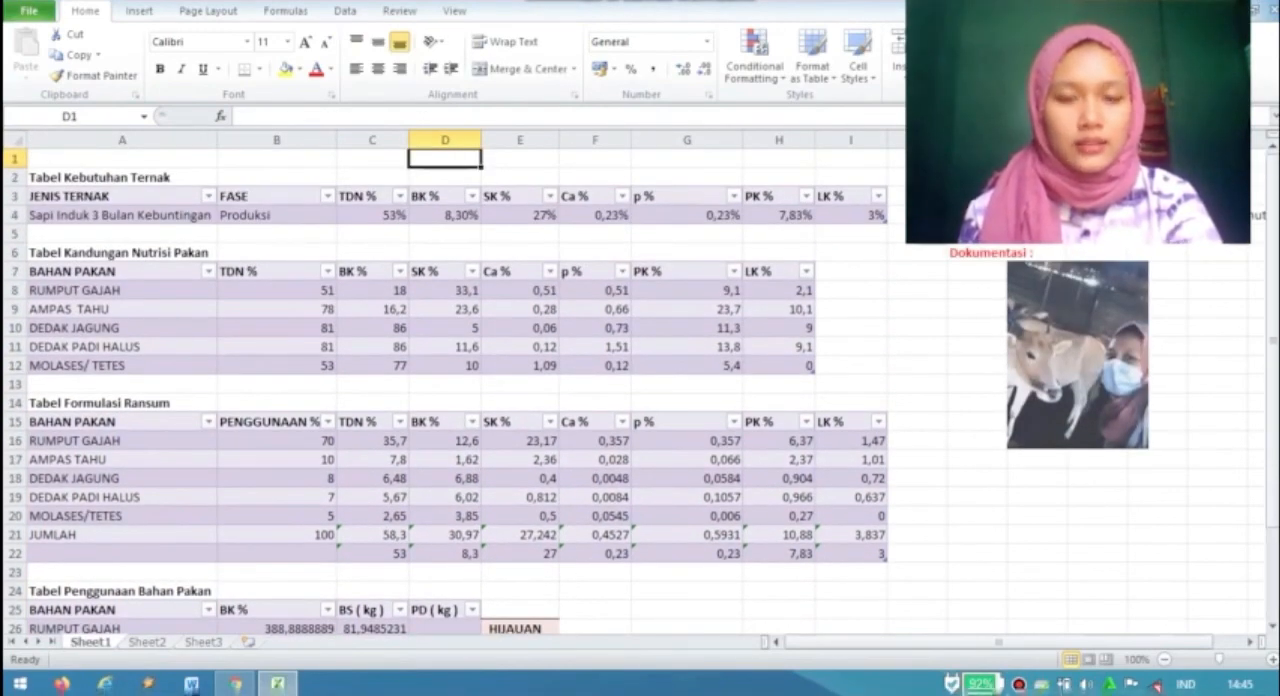
key("Right")
key("Right")
key("Right")
key("Right")
key("Right")
key("Right")
key("Right")
key("Right")
key("Right")
key("Right")
key("Right")
key("Right")
key("Right")
key("Right")
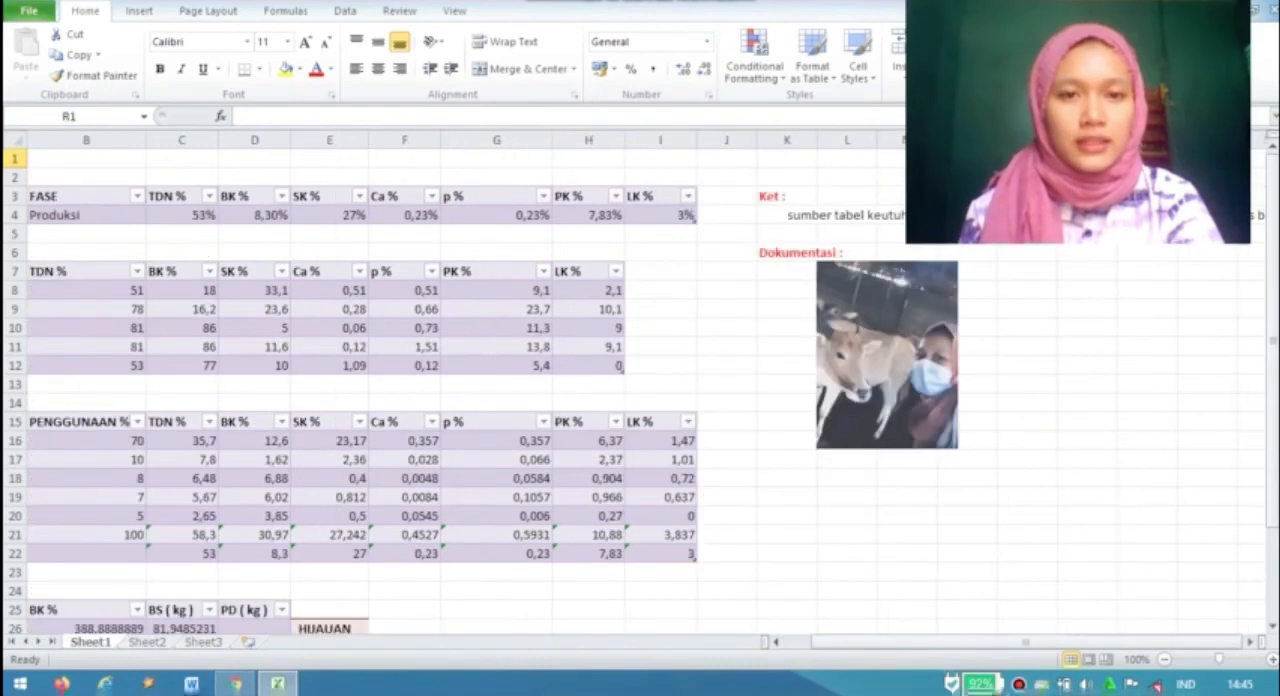